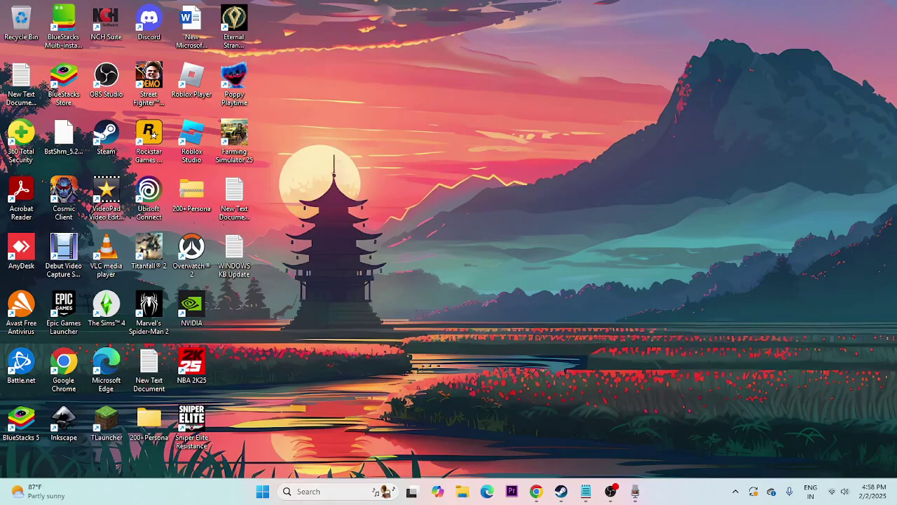
# Open the Services console and bring up the properties of the App Readiness service
pyautogui.click(298, 490)
pyautogui.write('services')
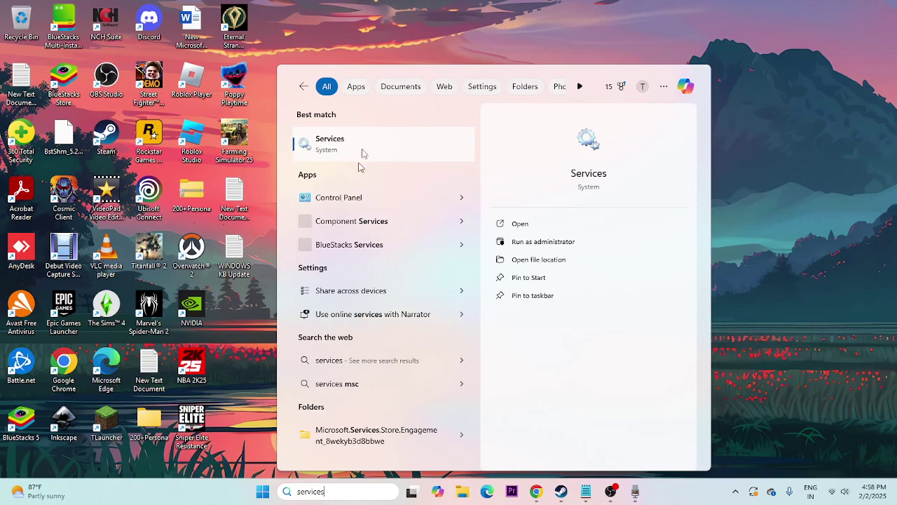
pyautogui.click(363, 145)
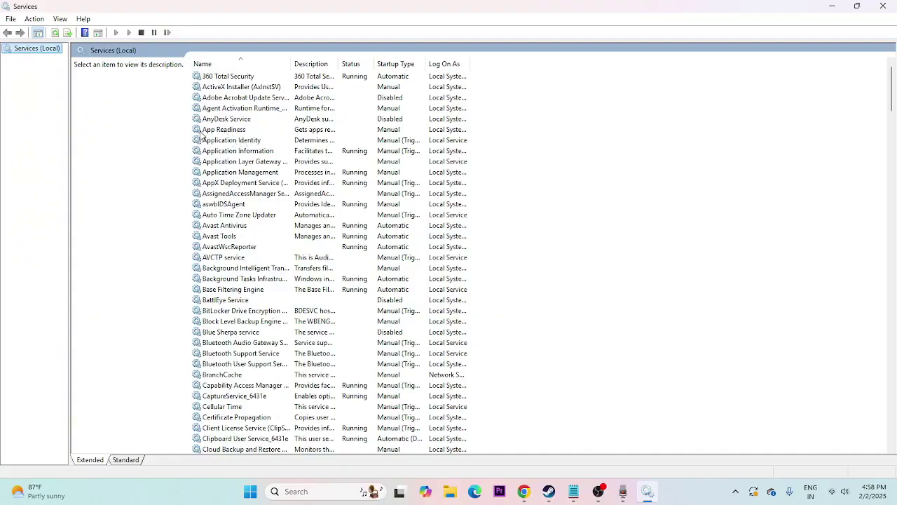
pyautogui.click(242, 133)
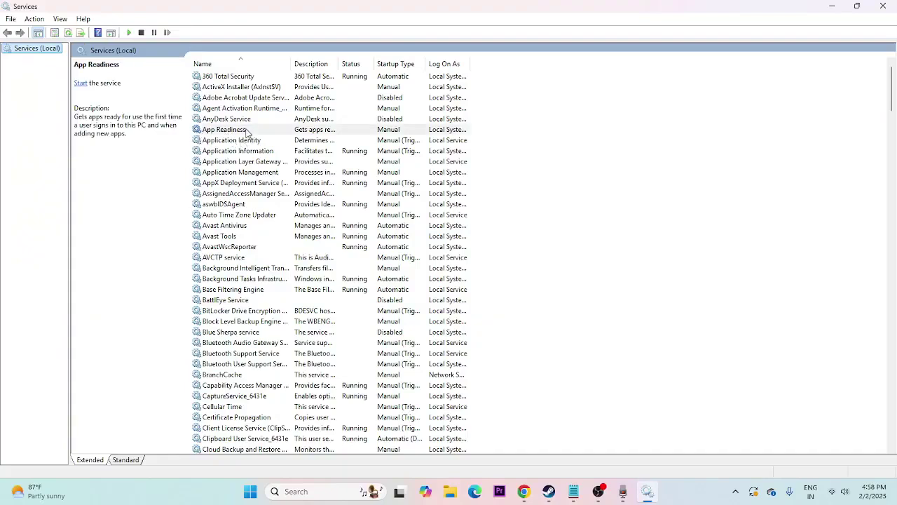
pyautogui.rightClick(306, 134)
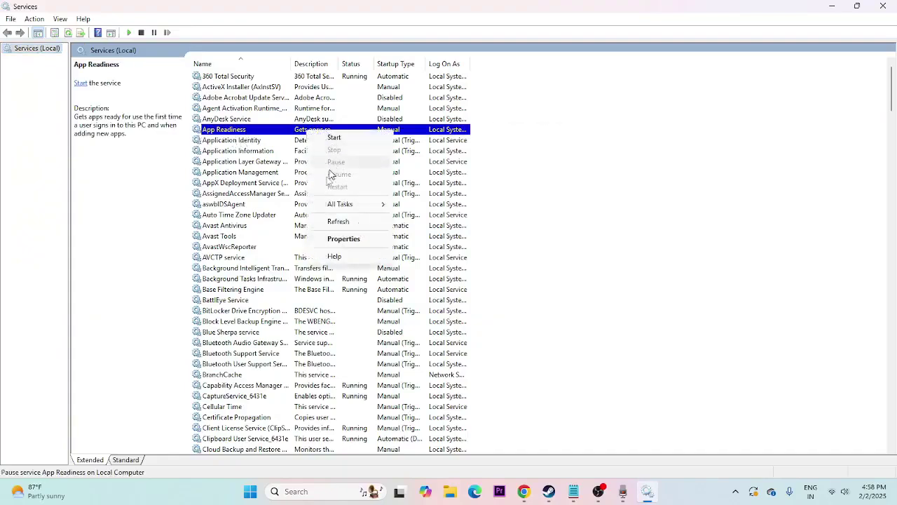
pyautogui.click(354, 239)
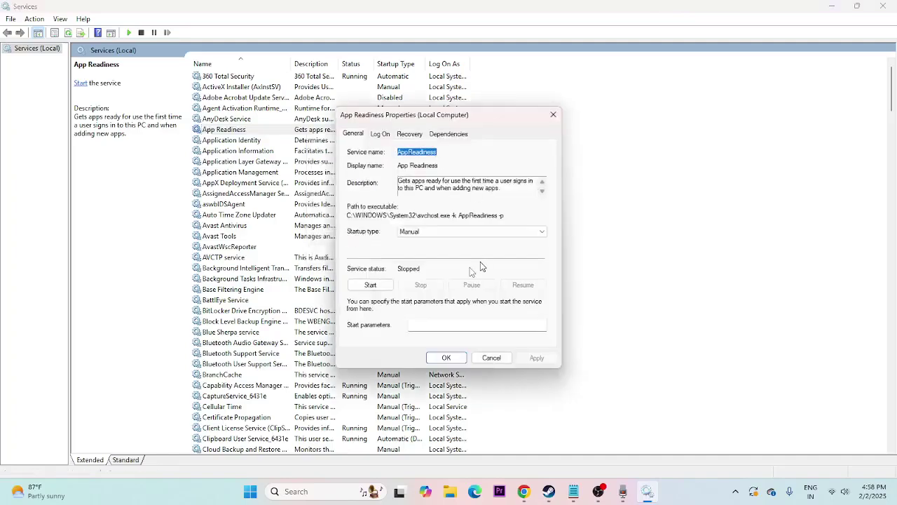
# Set App Readiness's startup type to Automatic and start the service, then close the Services console
pyautogui.click(422, 233)
pyautogui.click(415, 247)
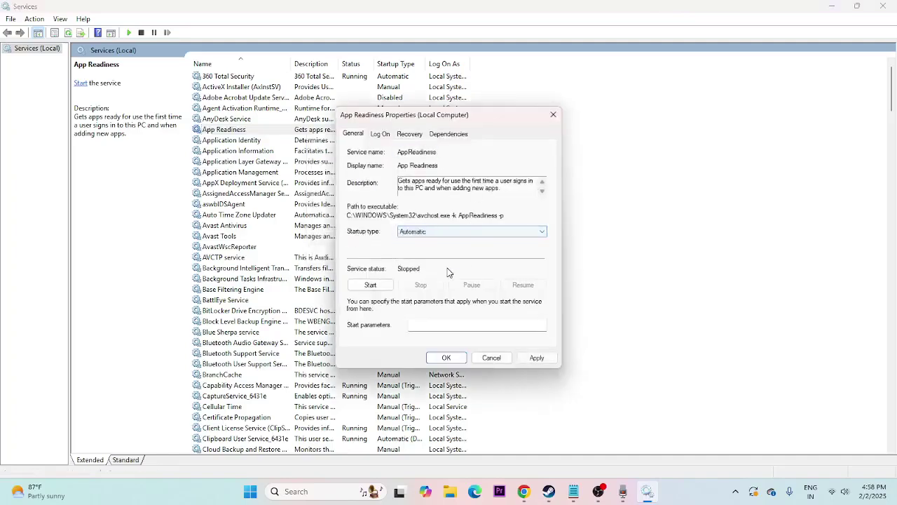
pyautogui.click(537, 358)
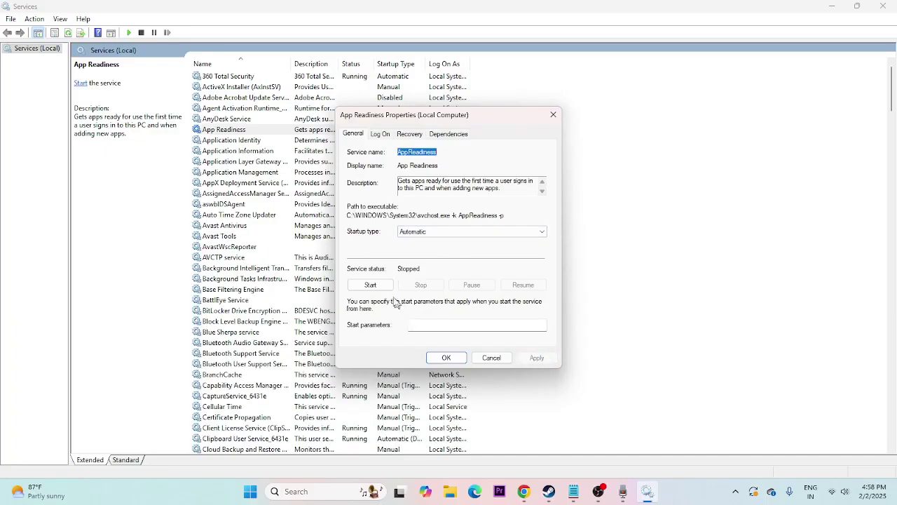
pyautogui.click(375, 287)
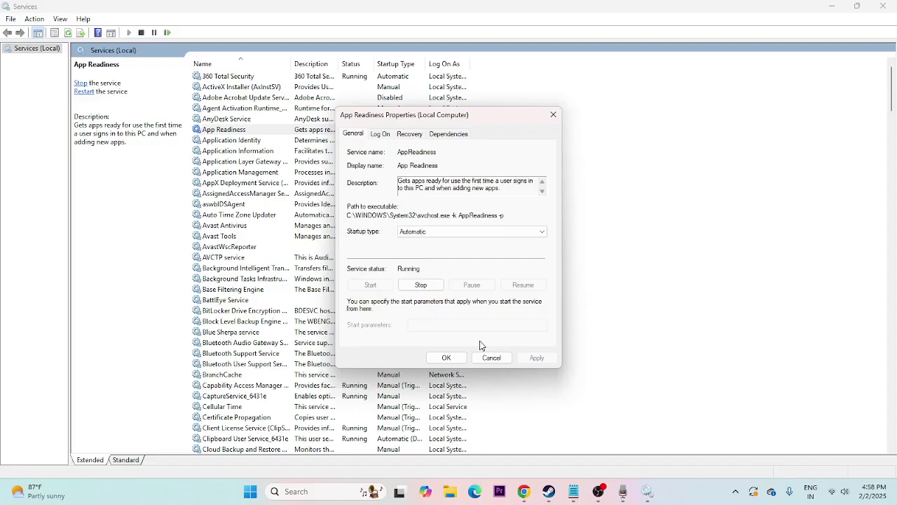
pyautogui.click(443, 355)
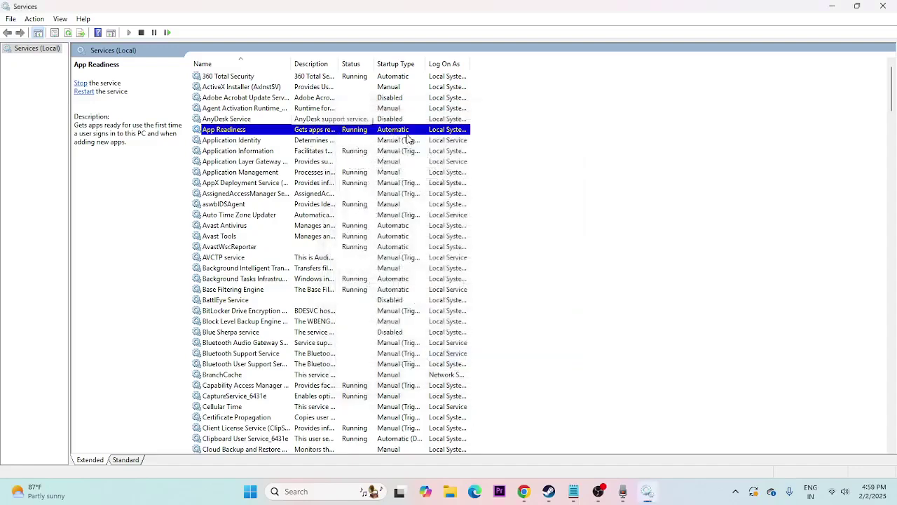
pyautogui.hotkey('alt', 'F4')
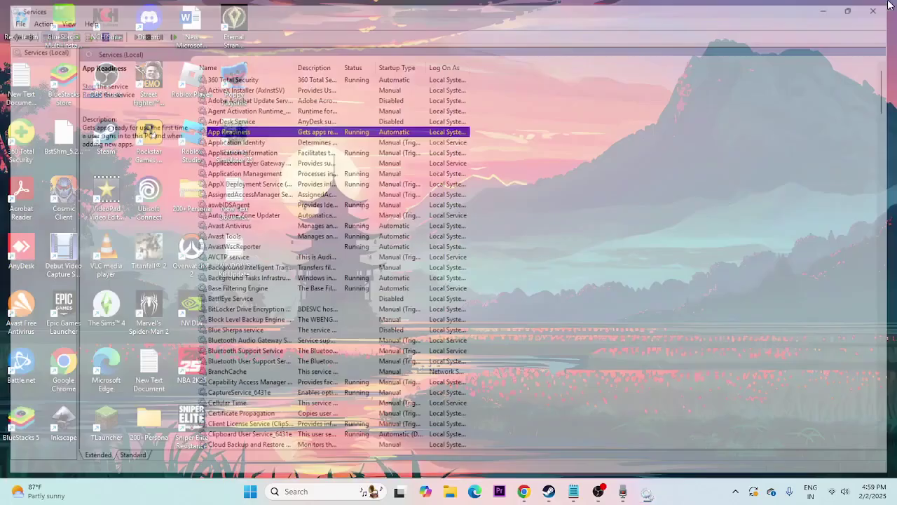
# Open the Windows Update page in Settings and check the listed cumulative update's name and status
pyautogui.click(316, 492)
pyautogui.write('settings')
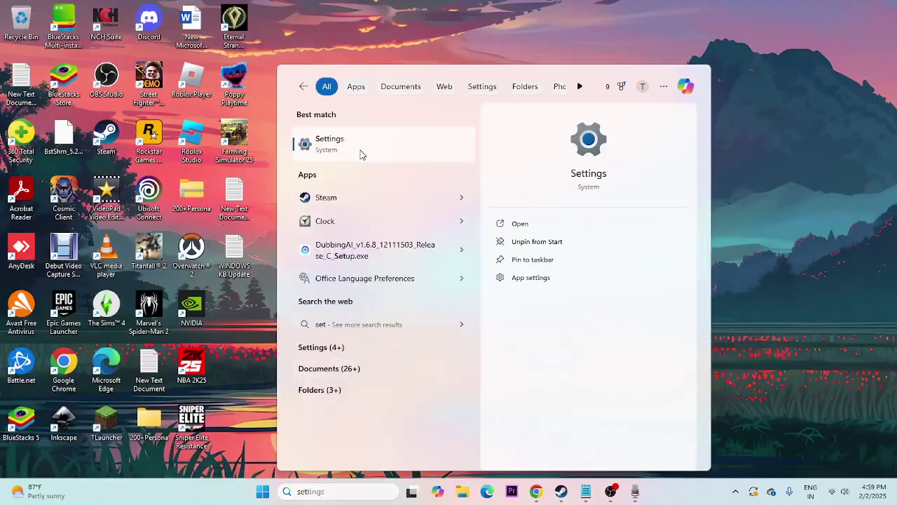
pyautogui.click(361, 152)
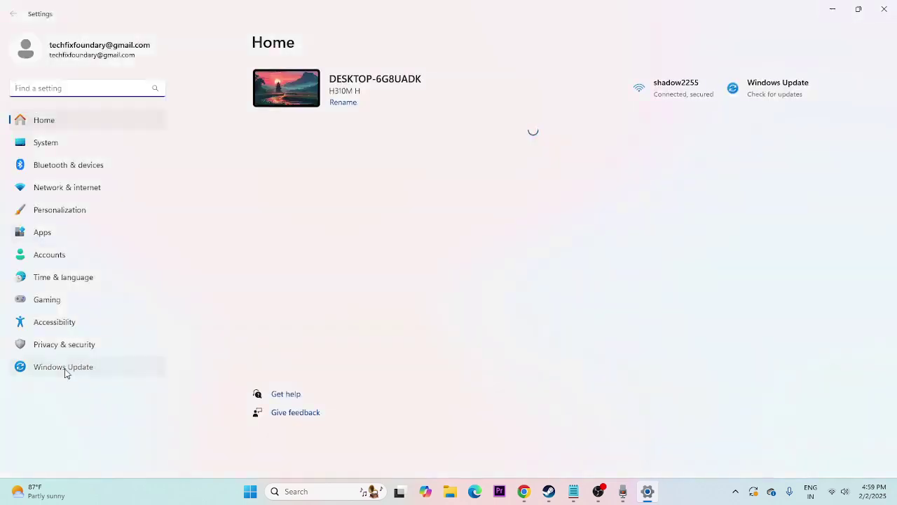
pyautogui.click(65, 372)
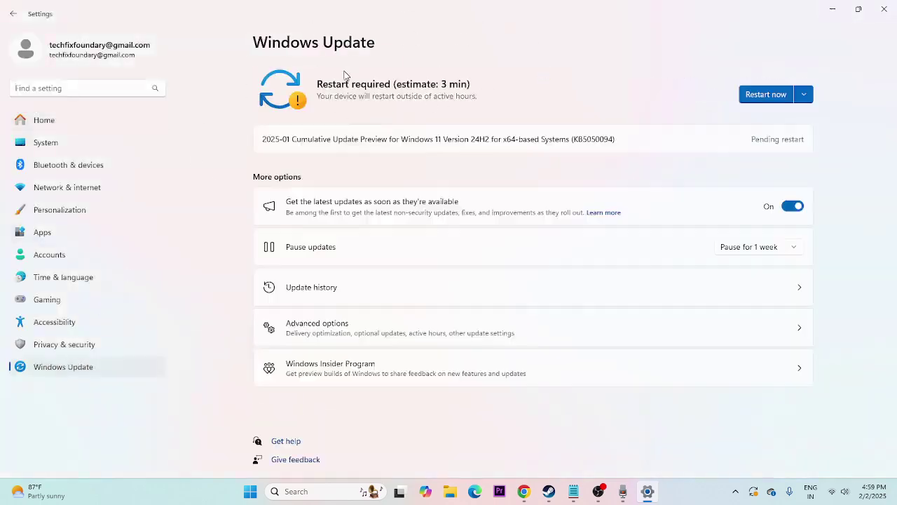
pyautogui.moveTo(614, 140); pyautogui.dragTo(263, 139)
pyautogui.click(613, 170)
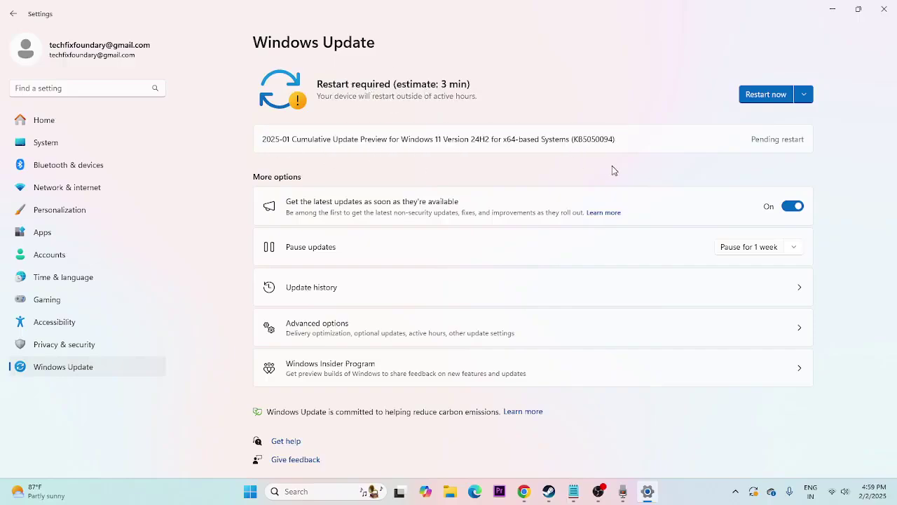
pyautogui.click(833, 8)
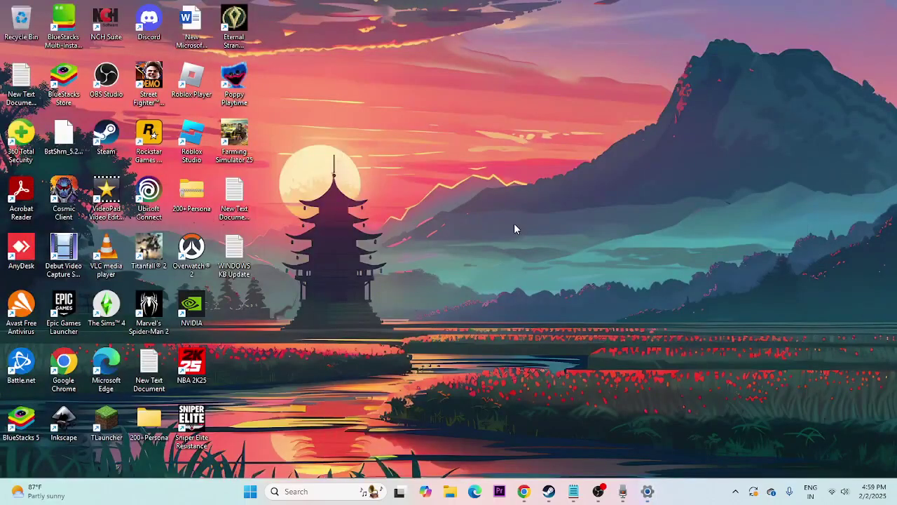
# Turn off the display of hidden items in Local Disk (C:) and close File Explorer
pyautogui.click(453, 492)
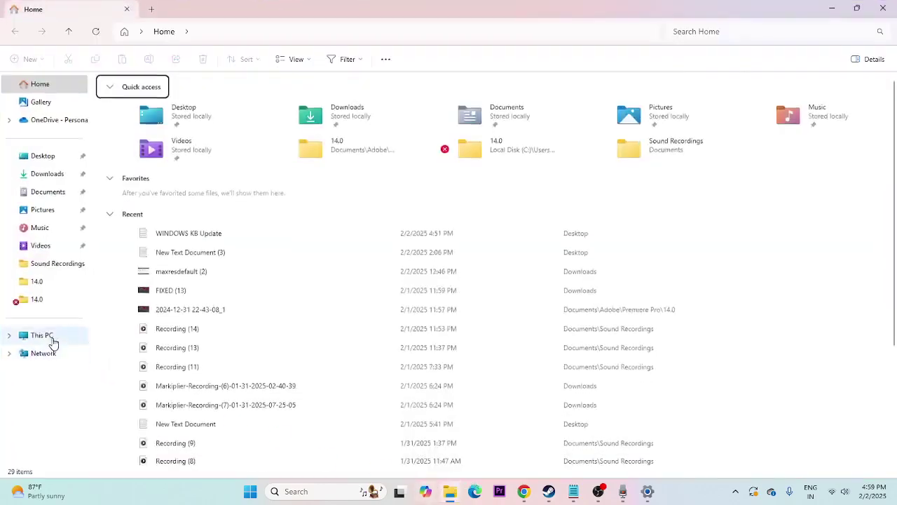
pyautogui.click(52, 336)
pyautogui.doubleClick(163, 114)
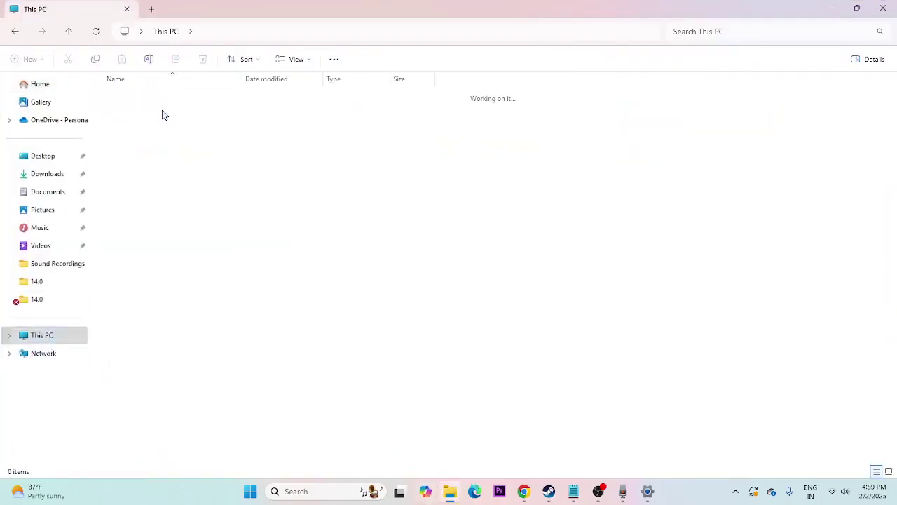
pyautogui.moveTo(118, 131)
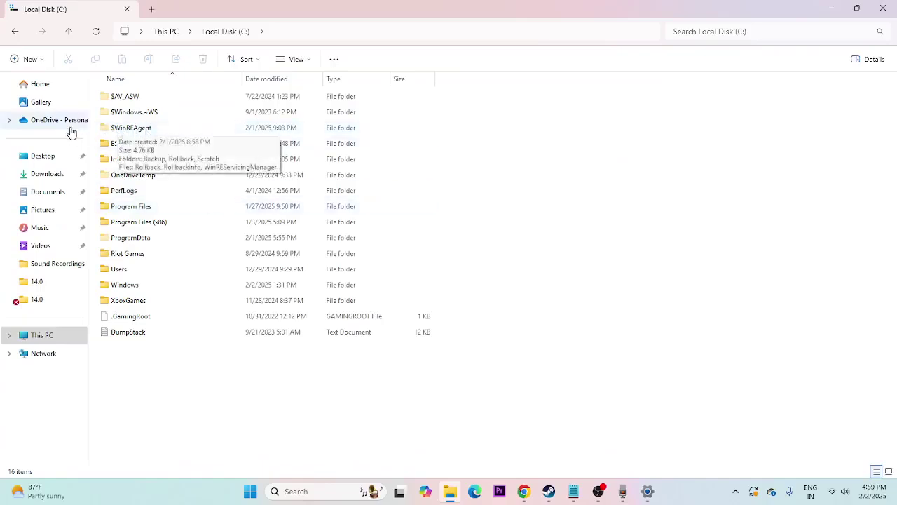
pyautogui.click(296, 60)
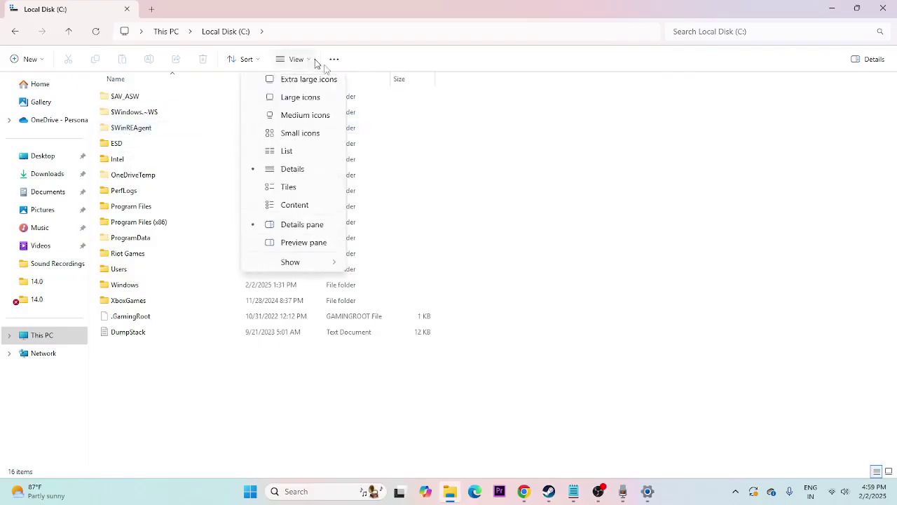
pyautogui.moveTo(340, 265)
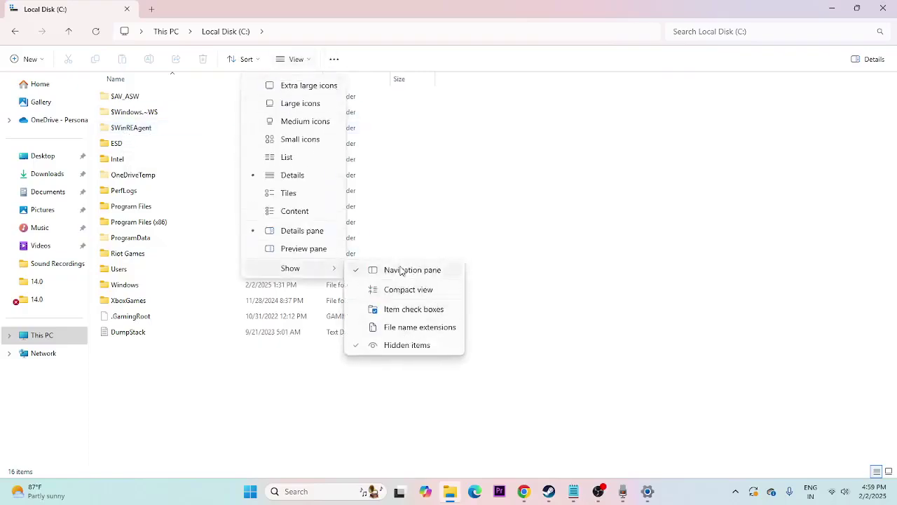
pyautogui.click(410, 348)
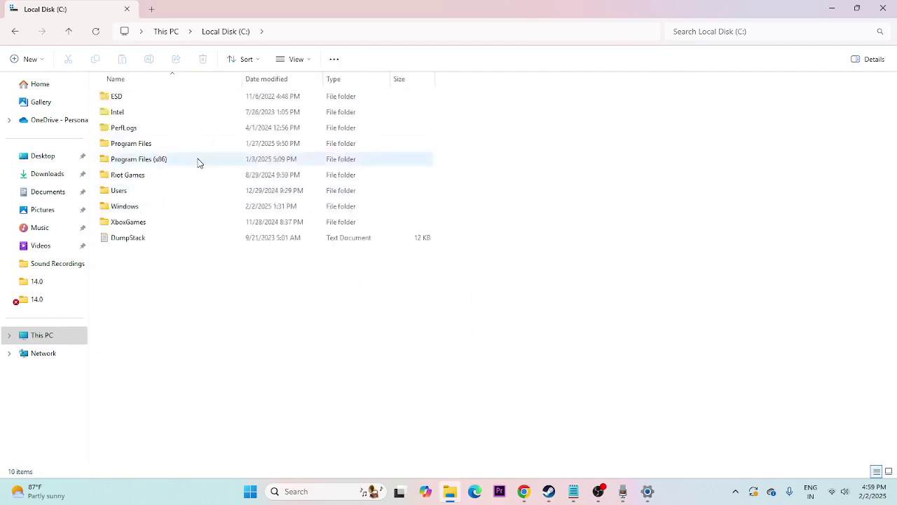
pyautogui.click(885, 6)
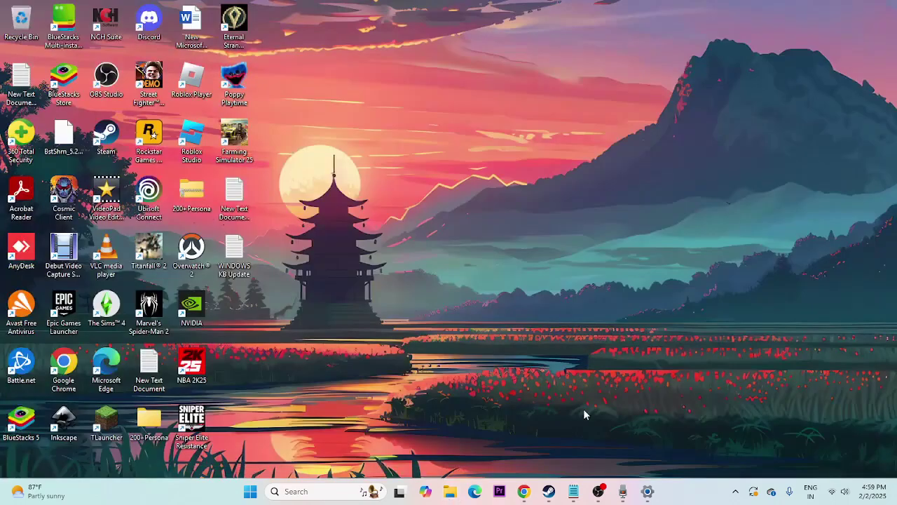
# Open Local Disk (C:) in File Explorer and turn on the display of hidden items
pyautogui.click(452, 494)
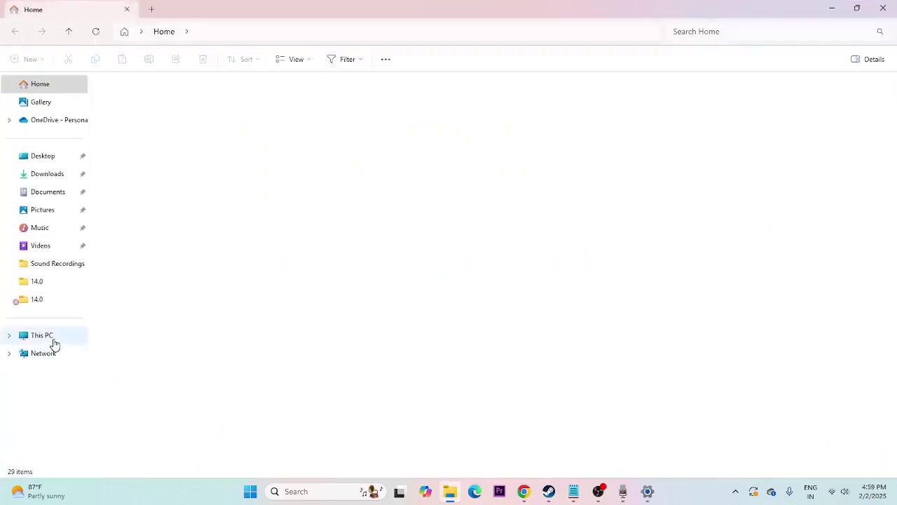
pyautogui.click(54, 343)
pyautogui.doubleClick(163, 105)
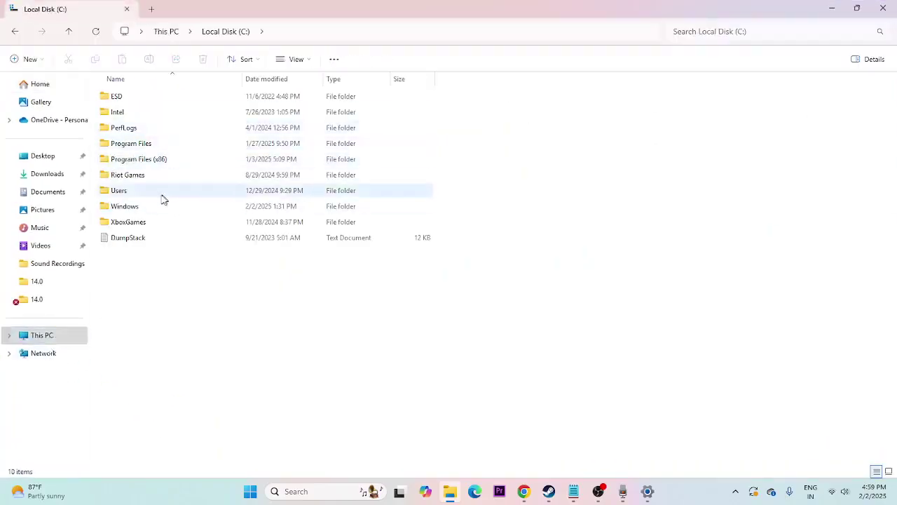
pyautogui.click(308, 62)
pyautogui.moveTo(286, 274)
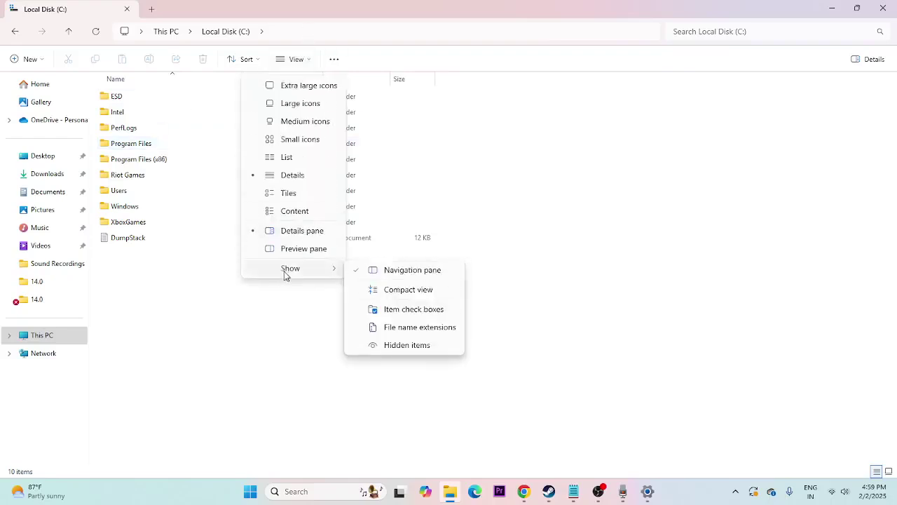
pyautogui.click(420, 348)
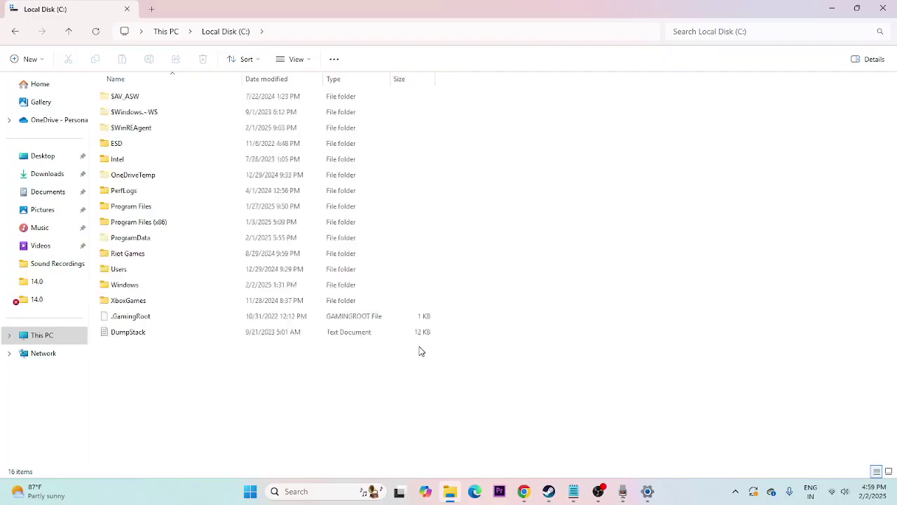
# Copy the $WinREAgent folder from Local Disk (C:) to the desktop
pyautogui.click(126, 130)
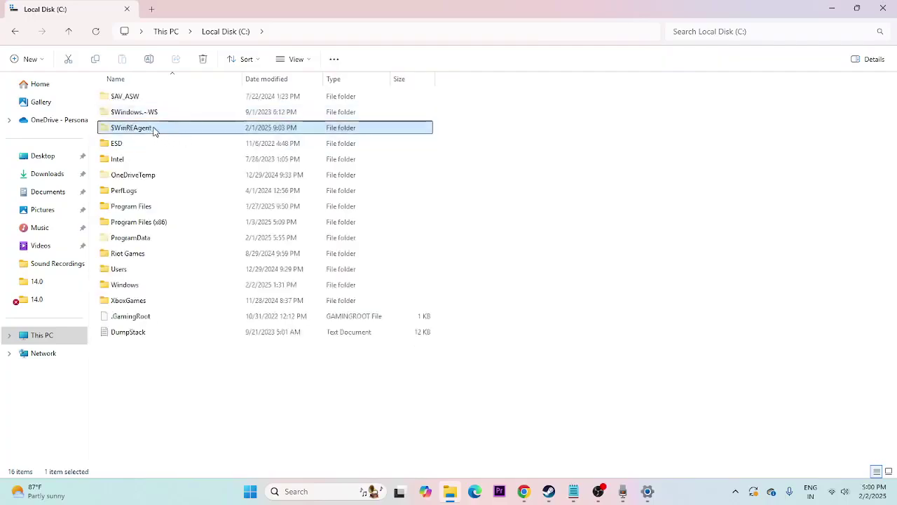
pyautogui.rightClick(154, 130)
pyautogui.click(205, 143)
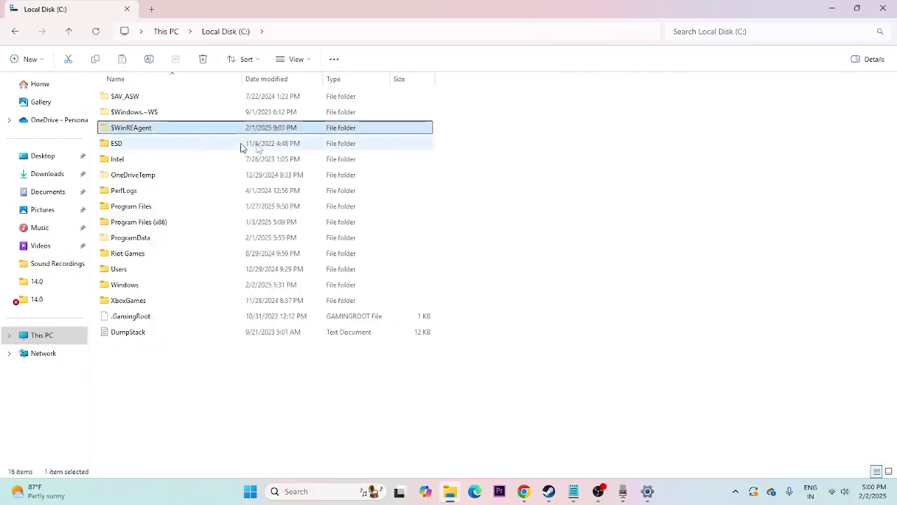
pyautogui.click(824, 9)
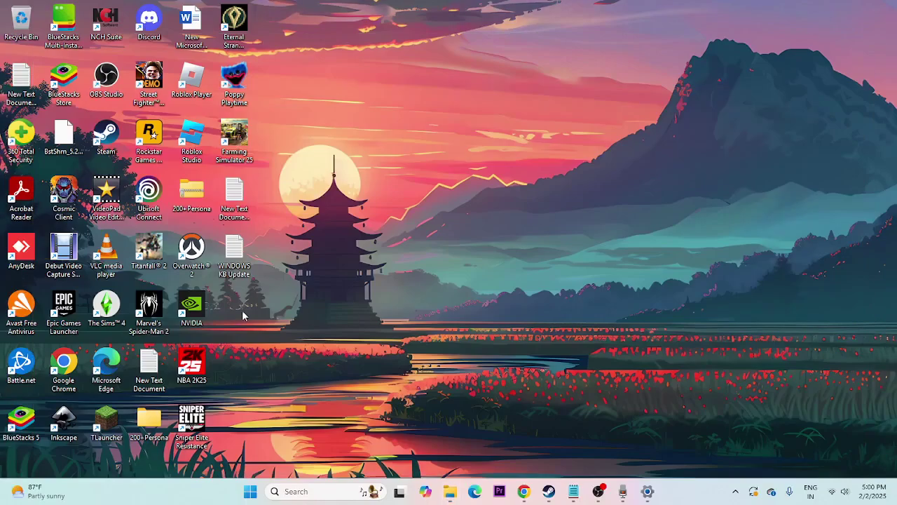
pyautogui.rightClick(242, 314)
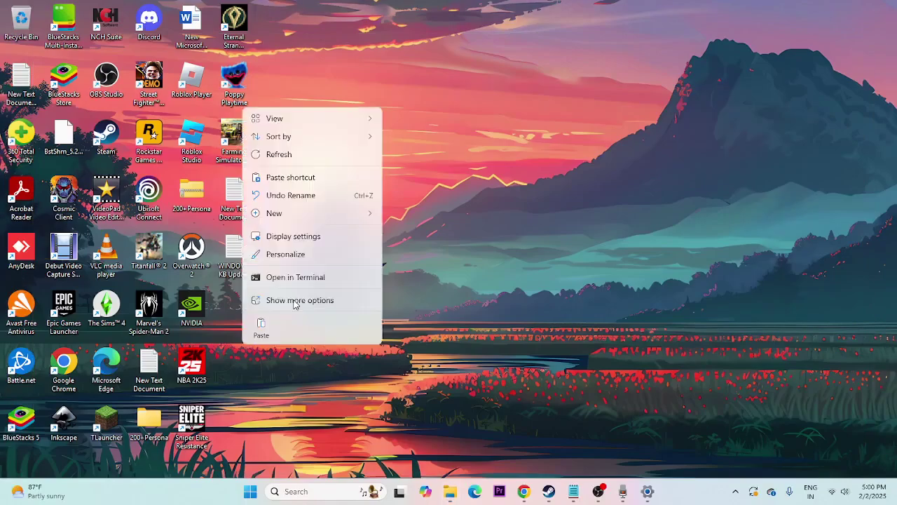
pyautogui.click(262, 325)
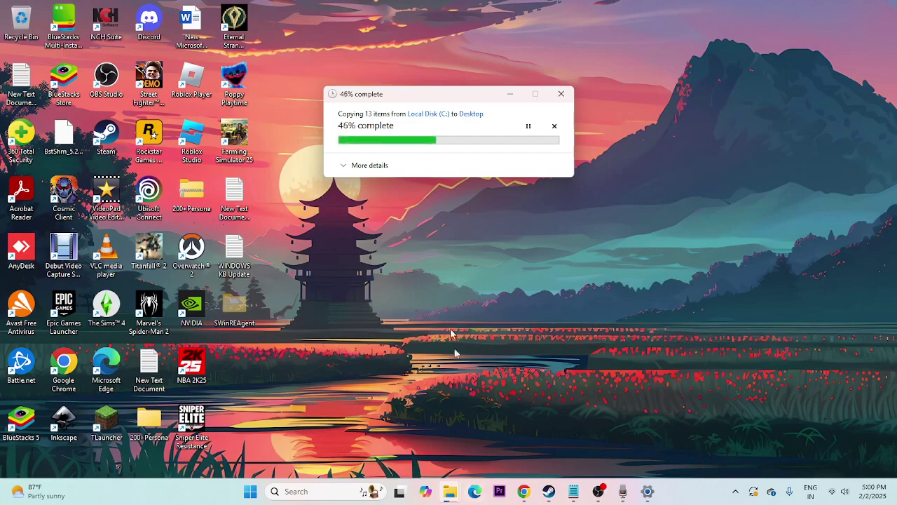
# Return to Local Disk (C:) and check the progress of the $WinREAgent folder copy
pyautogui.moveTo(450, 493)
pyautogui.click(382, 442)
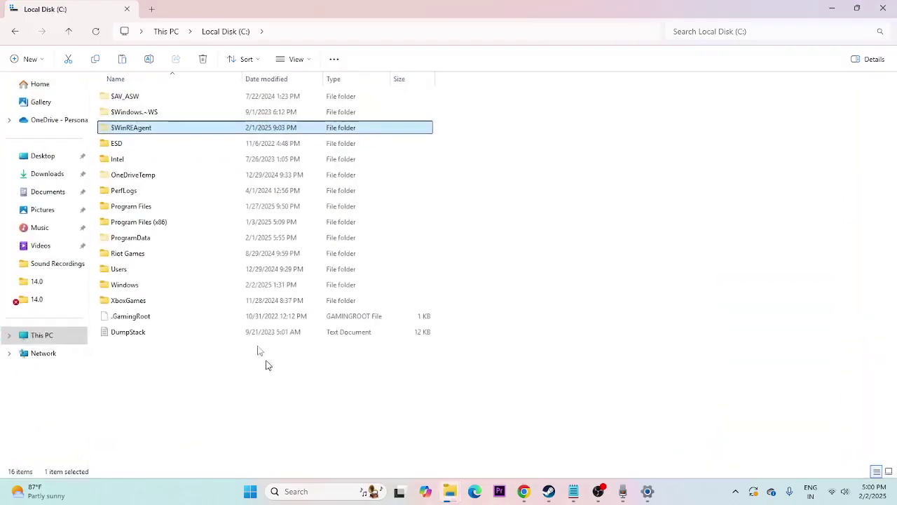
pyautogui.rightClick(148, 130)
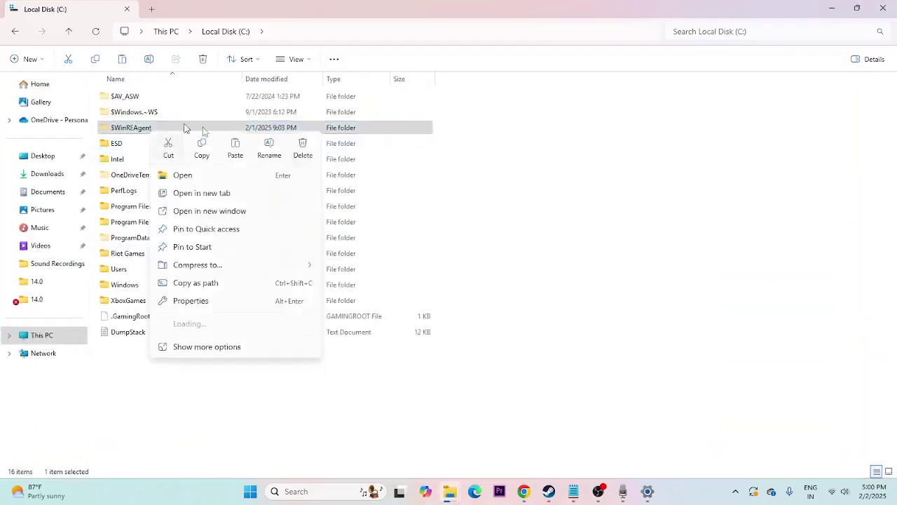
pyautogui.moveTo(449, 493)
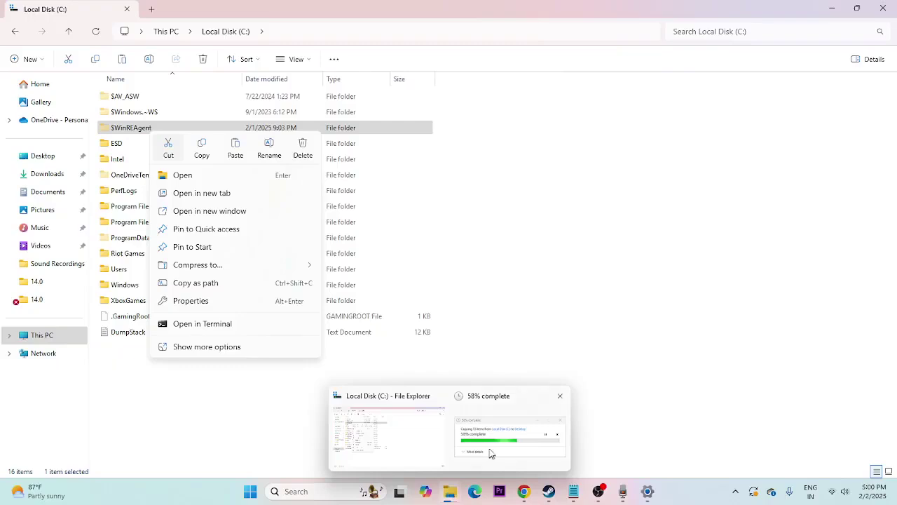
pyautogui.click(487, 455)
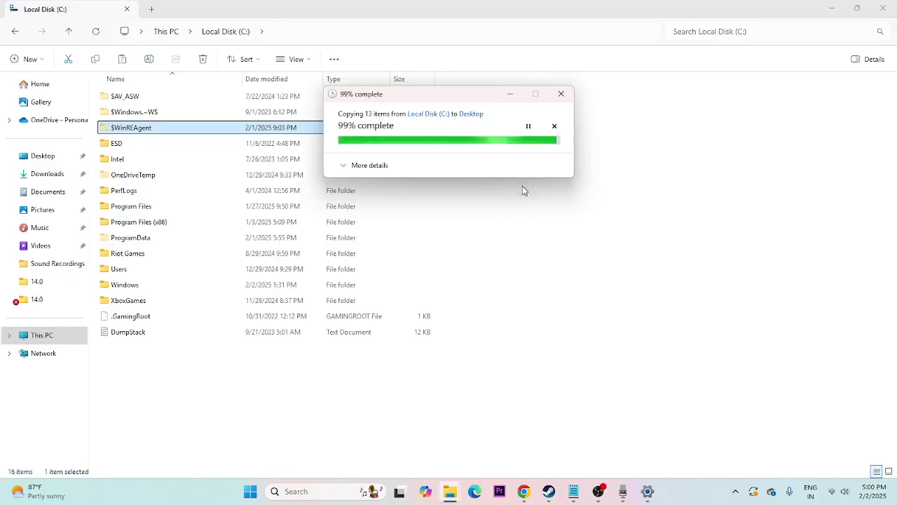
# Check the $WinREAgent copy on the desktop and delete the original $WinREAgent folder from Local Disk (C:)
pyautogui.click(883, 8)
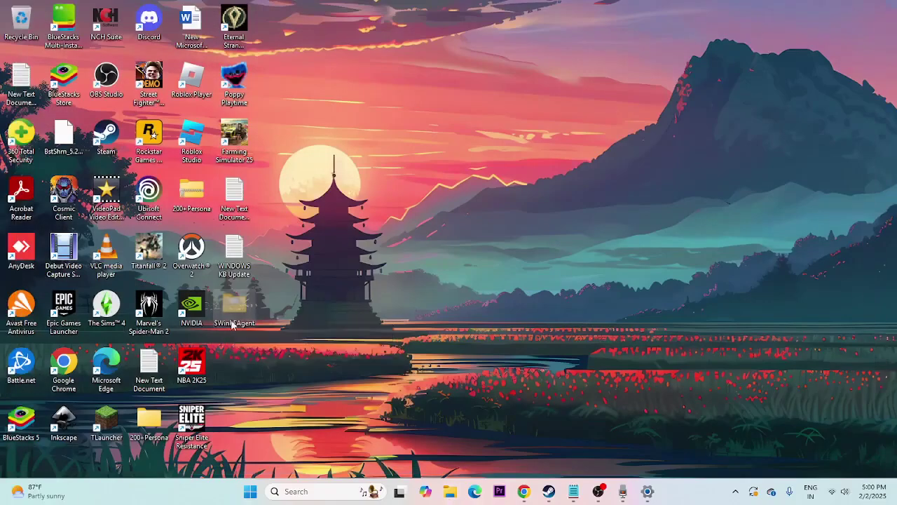
pyautogui.moveTo(242, 326)
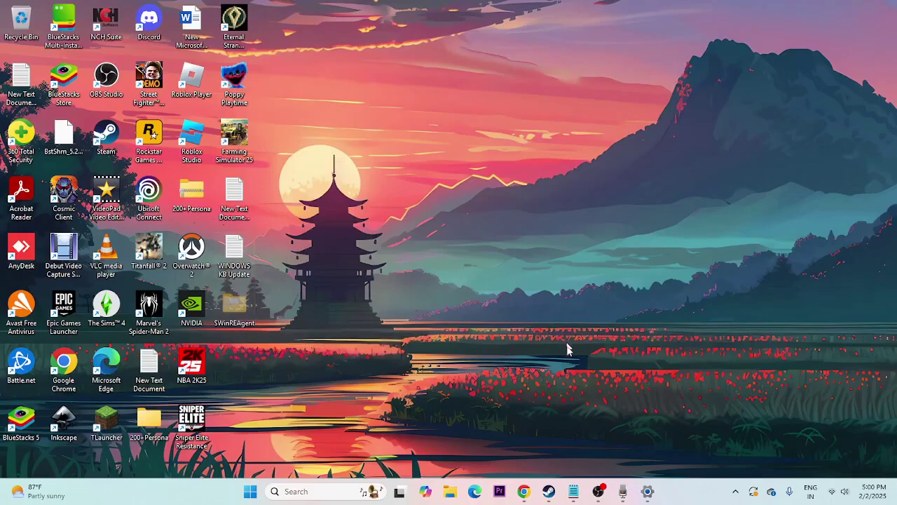
pyautogui.click(452, 491)
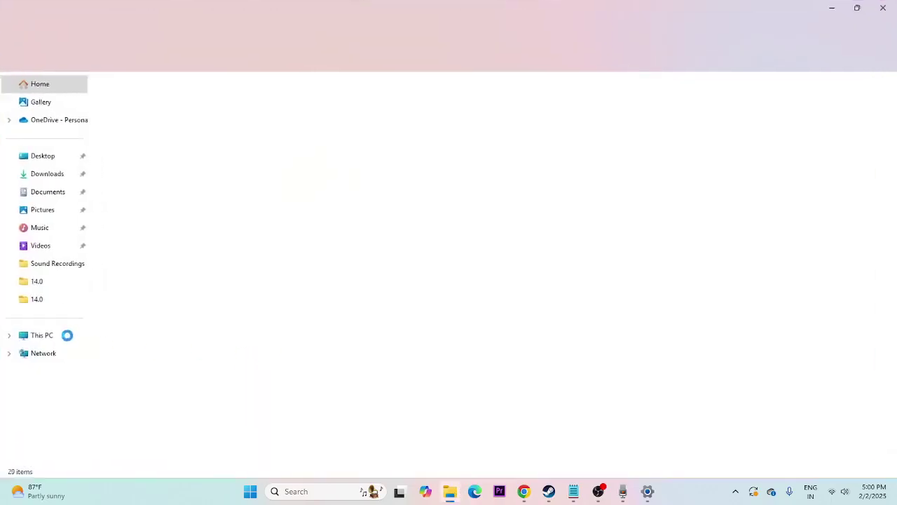
pyautogui.click(58, 334)
pyautogui.doubleClick(168, 120)
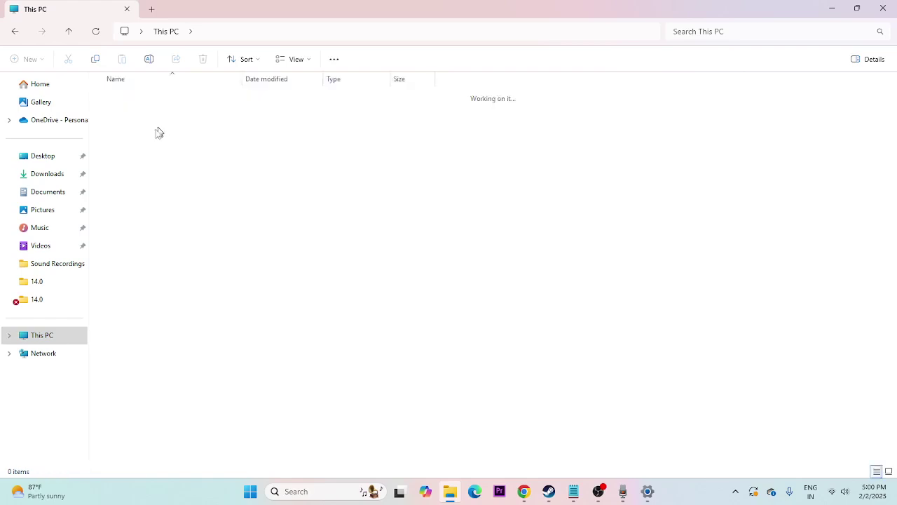
pyautogui.click(142, 132)
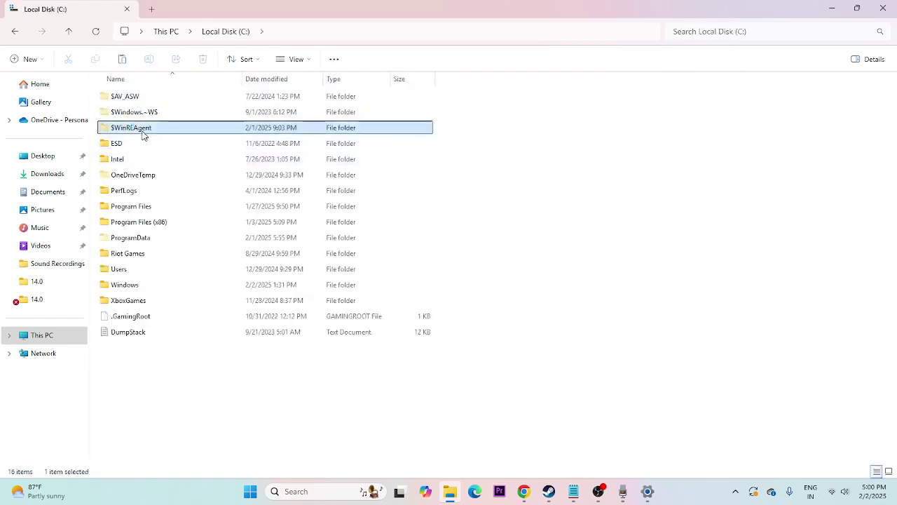
pyautogui.rightClick(162, 135)
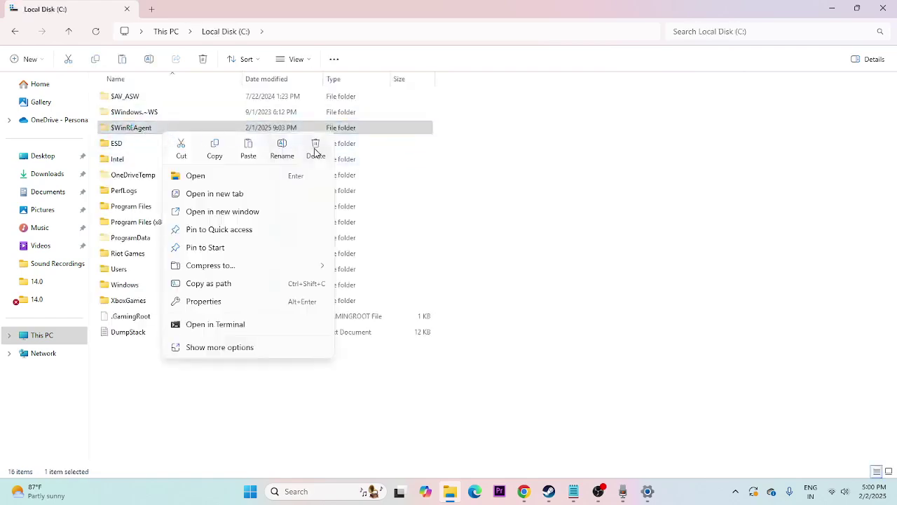
pyautogui.click(314, 146)
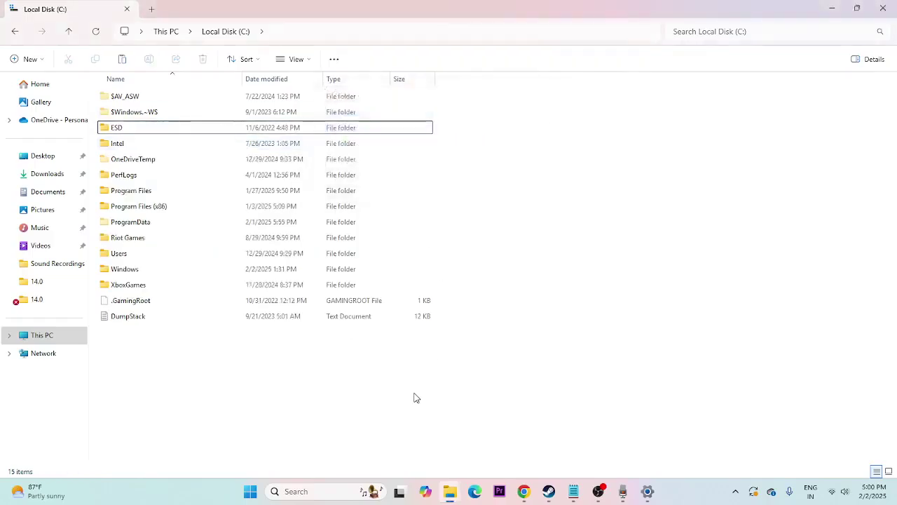
pyautogui.click(883, 8)
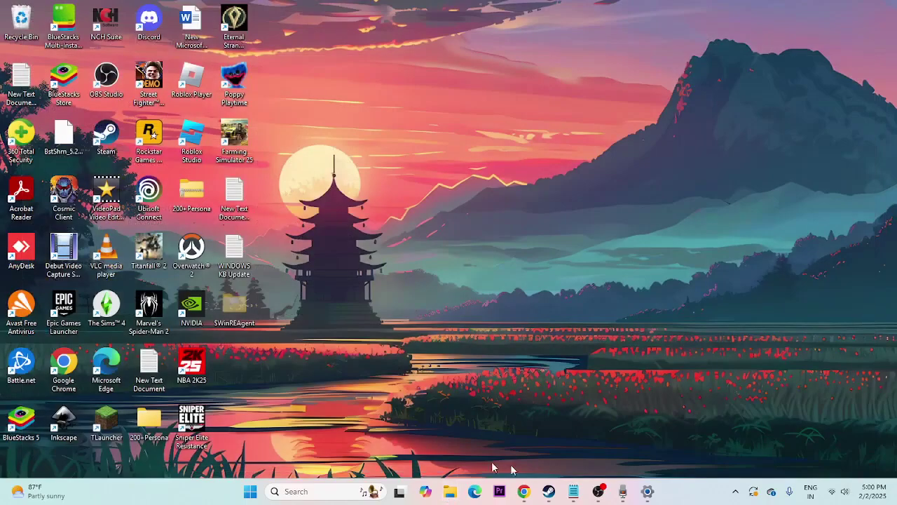
# Review the restart options for the pending KB5050094 update in Windows Update, and close Settings
pyautogui.click(648, 492)
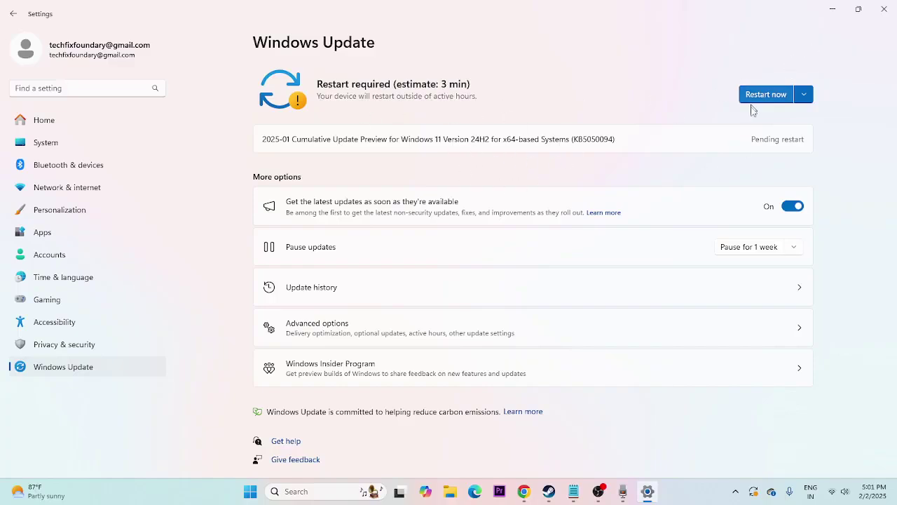
pyautogui.click(806, 96)
pyautogui.click(805, 96)
pyautogui.click(885, 9)
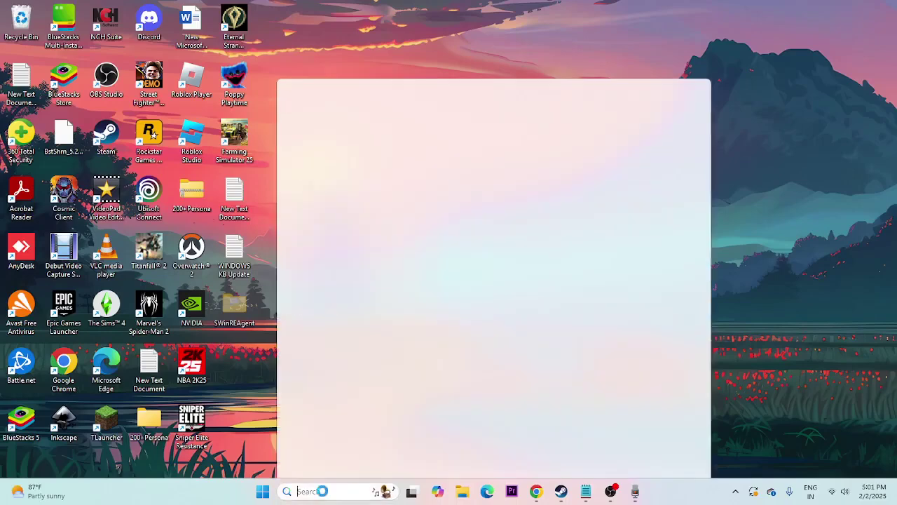
# Reopen Settings and go to the Other troubleshooters page in the System troubleshooting settings
pyautogui.click(322, 491)
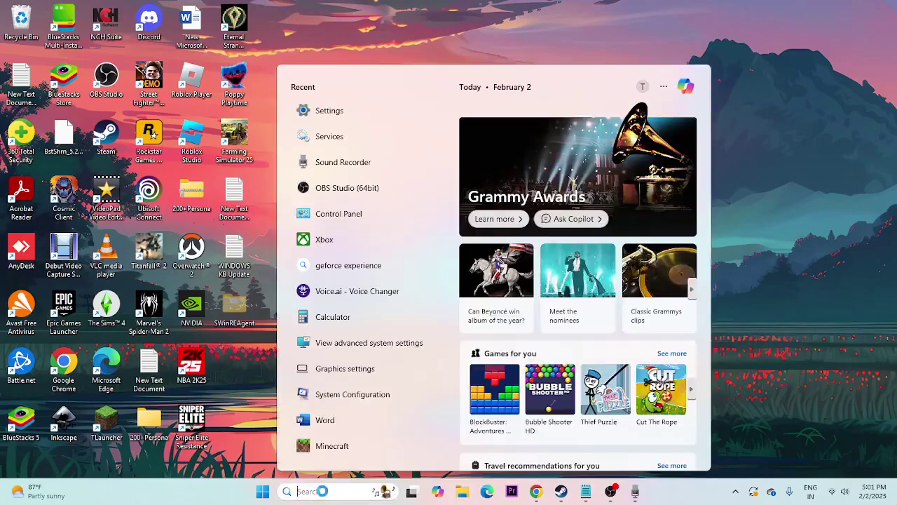
pyautogui.write('set')
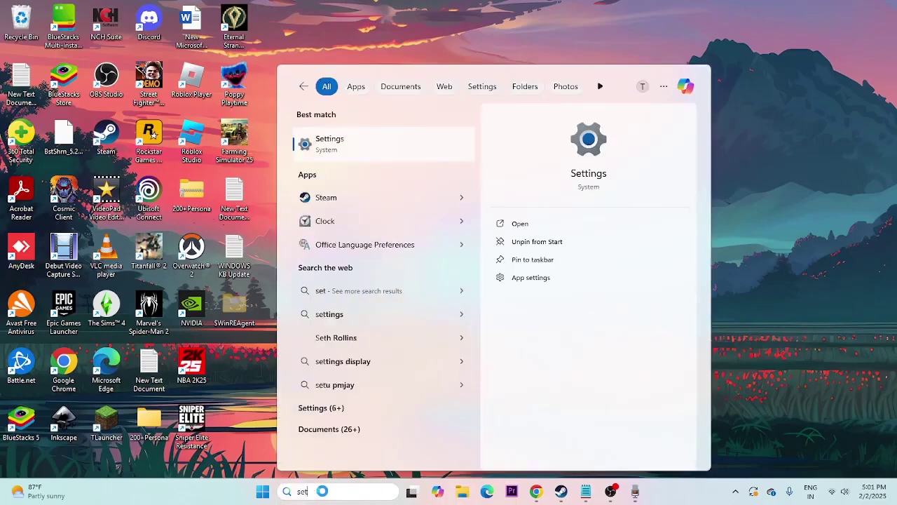
pyautogui.click(401, 144)
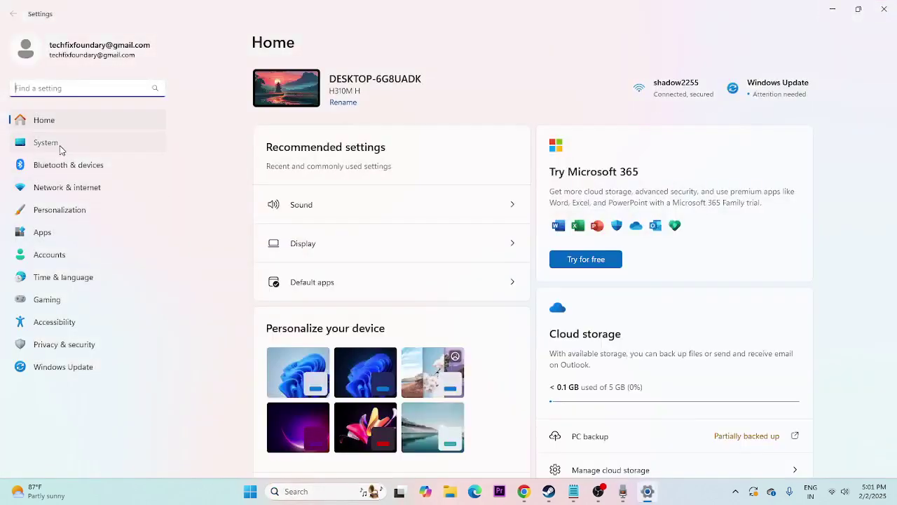
pyautogui.click(46, 142)
pyautogui.scroll(-5, 394, 199)
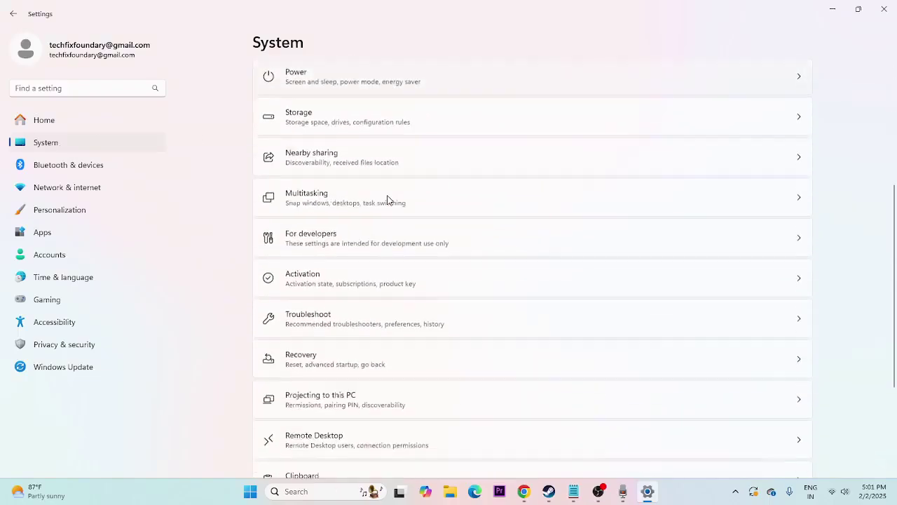
pyautogui.scroll(-1, 389, 199)
pyautogui.click(320, 307)
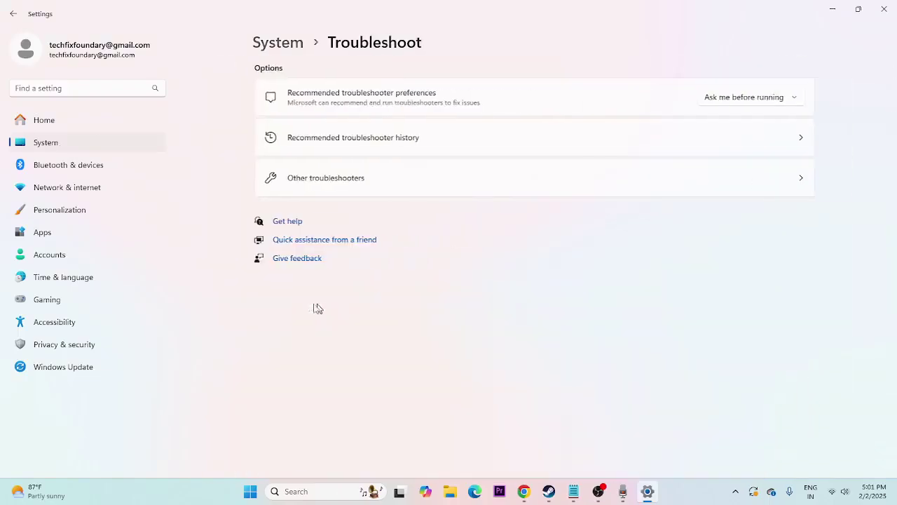
pyautogui.click(313, 179)
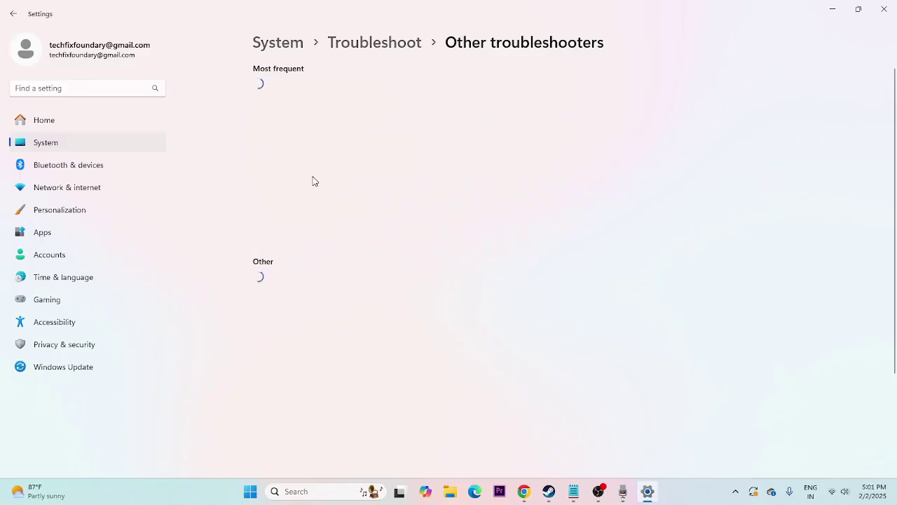
# Run the Windows Update troubleshooter and close its window
pyautogui.scroll(-5, 511, 217)
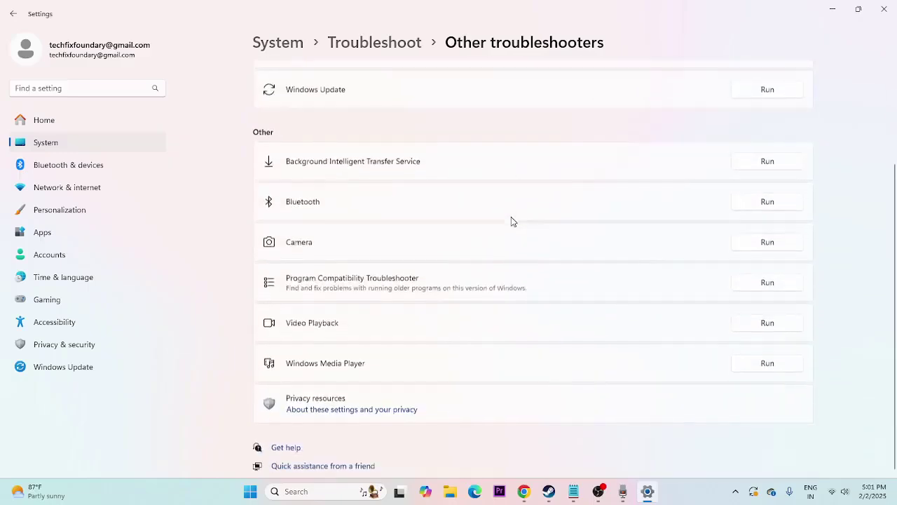
pyautogui.scroll(5, 672, 344)
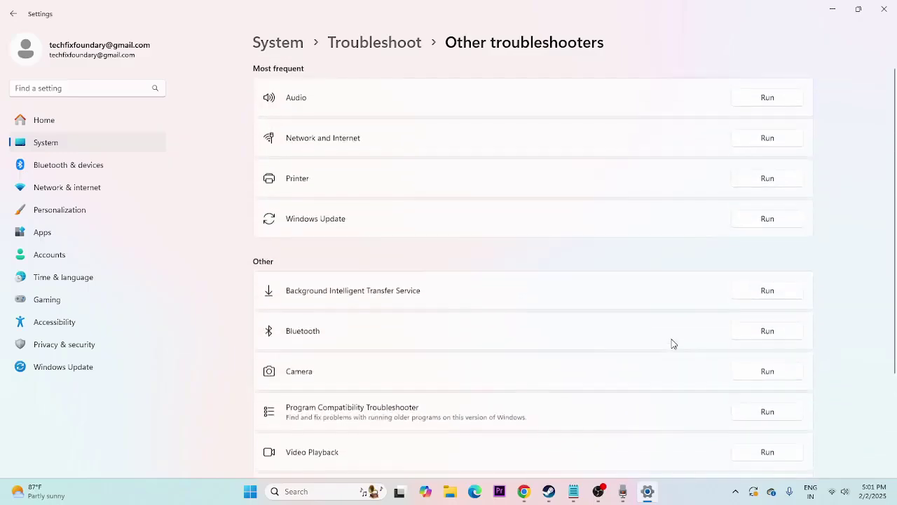
pyautogui.click(761, 222)
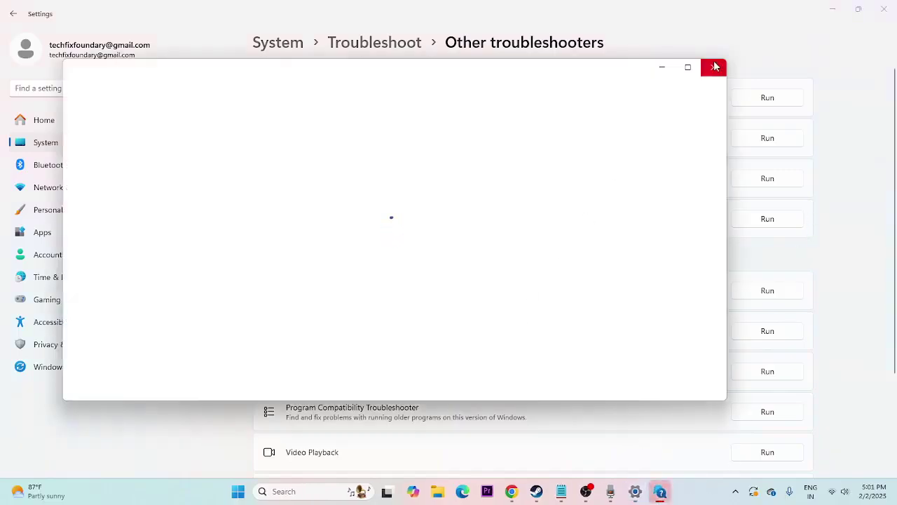
pyautogui.click(714, 66)
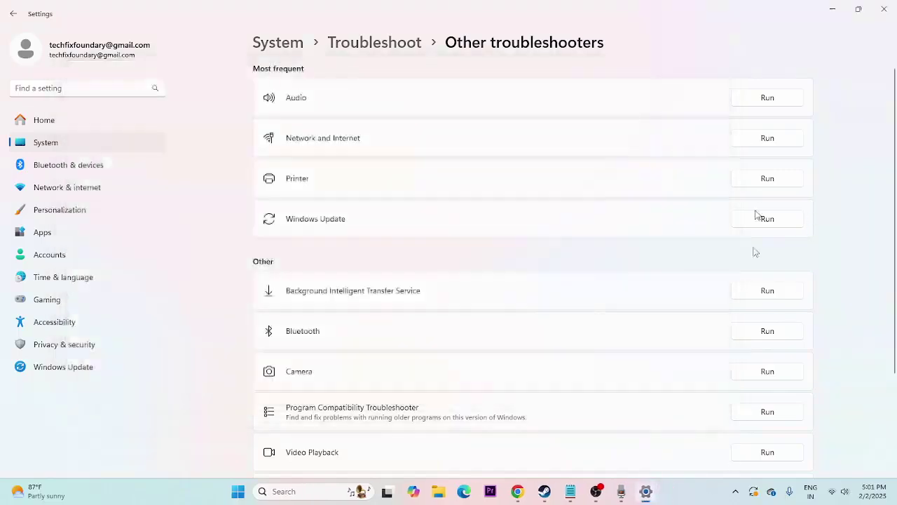